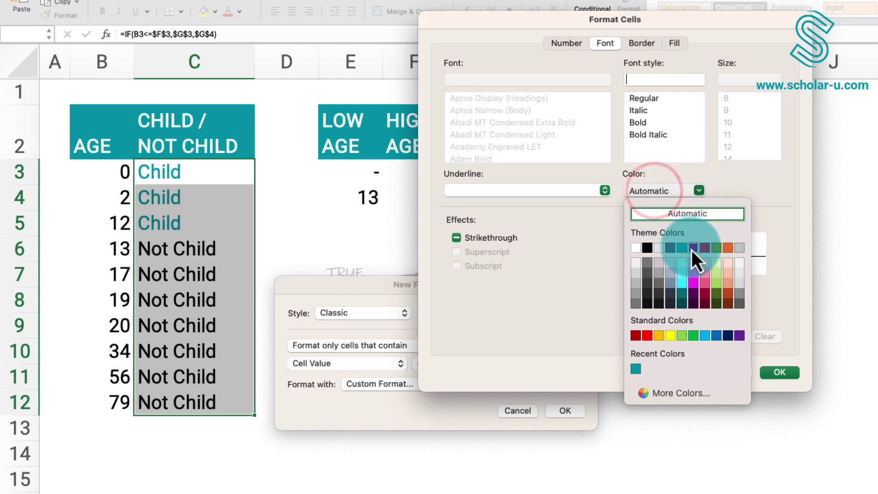
- Finish the conditional formatting rule that gives C3:C12 cells equal to $G$4 a purple font, and deselect the range
left_click(773, 373)
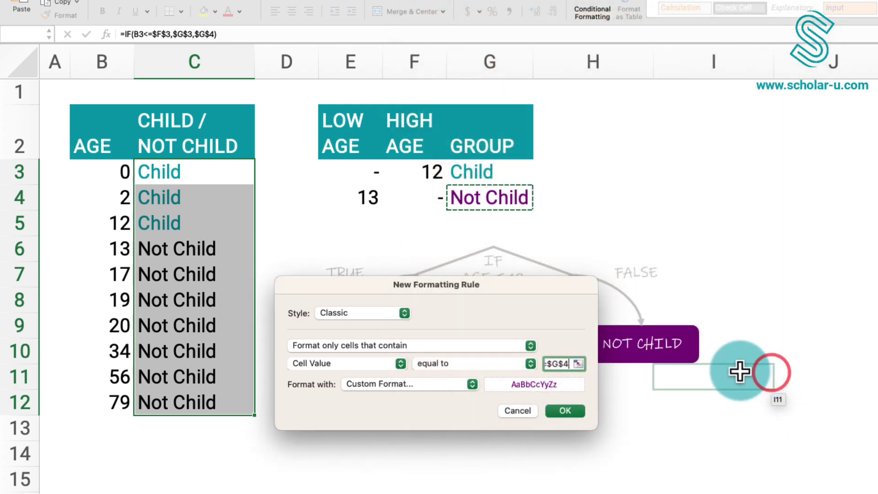
left_click(561, 411)
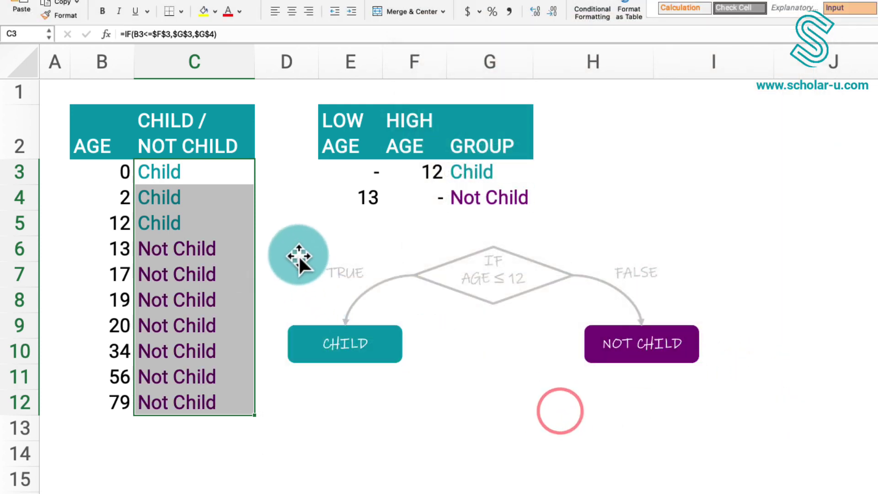
left_click(285, 212)
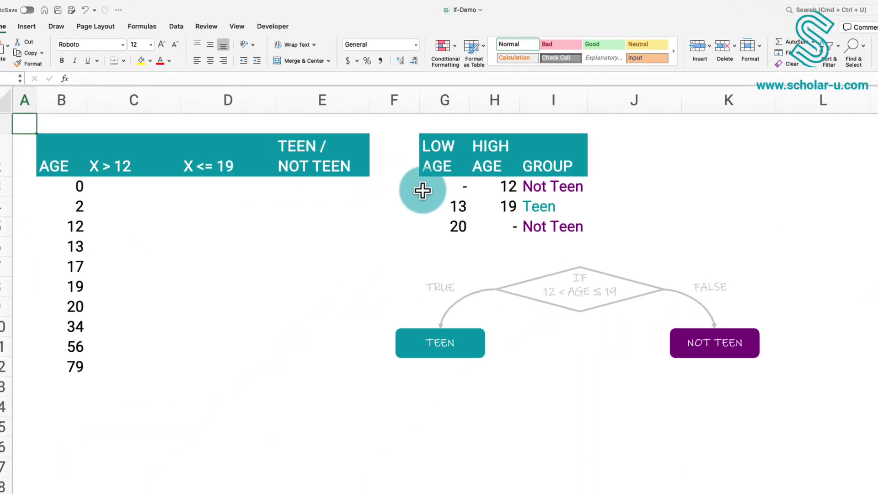
- Examine the low age, high age and group in each row of the Teen / Not Teen reference table
left_click_drag(443, 185, 484, 189)
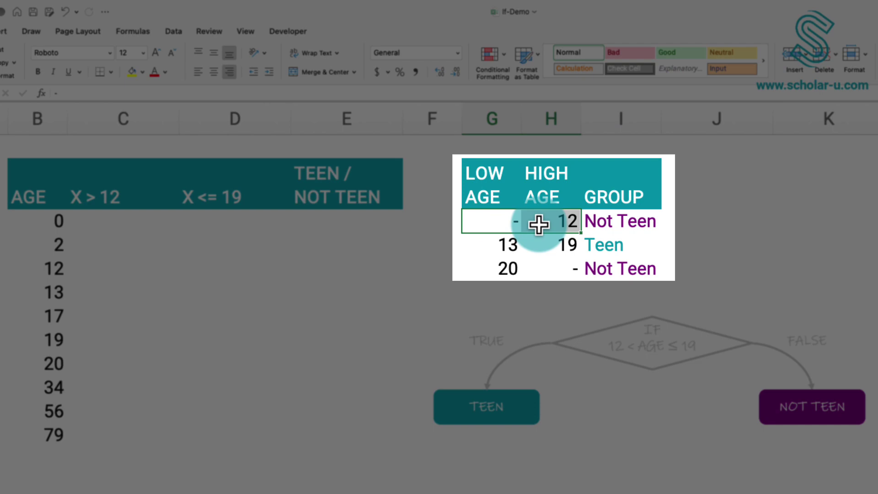
left_click(595, 223)
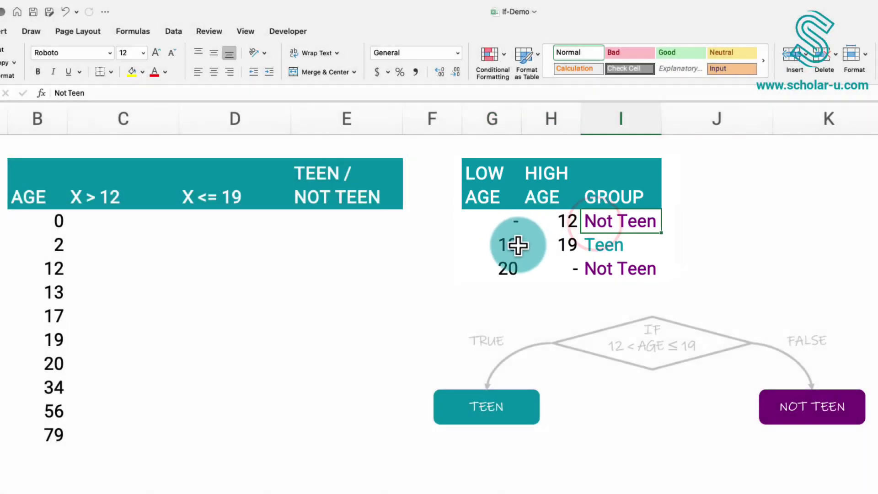
left_click_drag(508, 246, 593, 247)
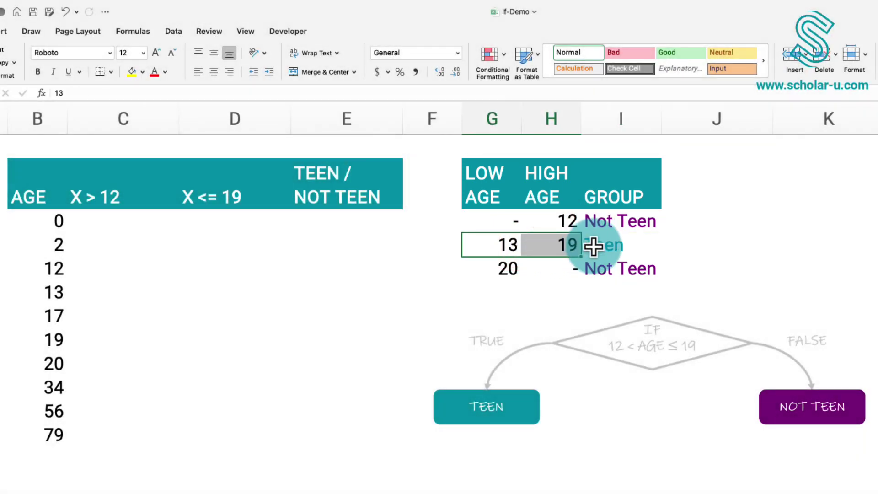
left_click_drag(508, 268, 597, 270)
left_click(597, 270)
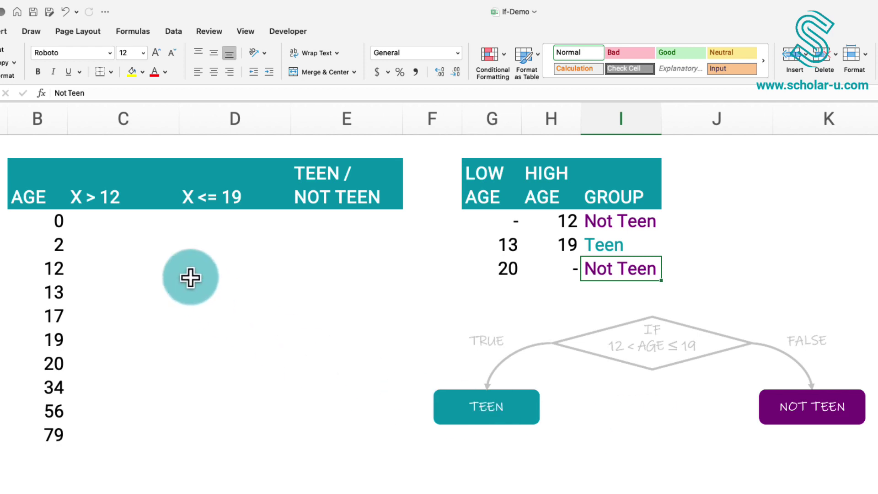
- Enter the formula =B3>$H$3 in C3 to test whether the first age exceeds the first high age
left_click(102, 228)
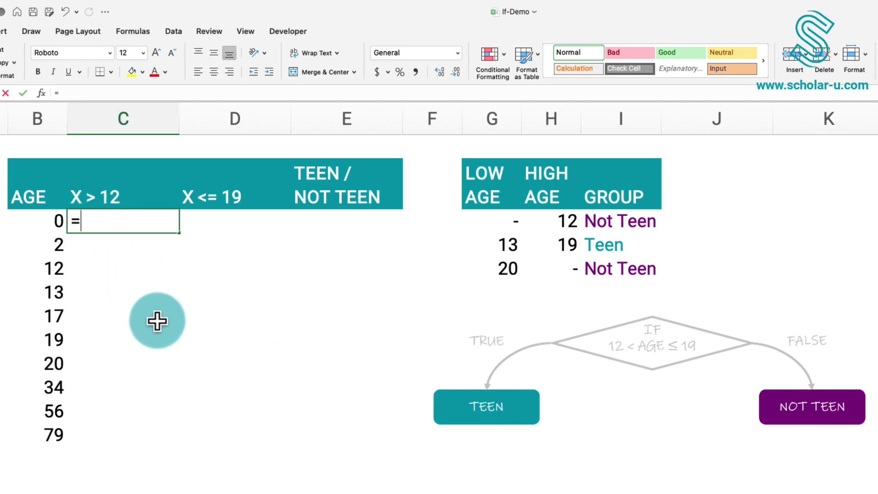
type("=")
left_click(44, 223)
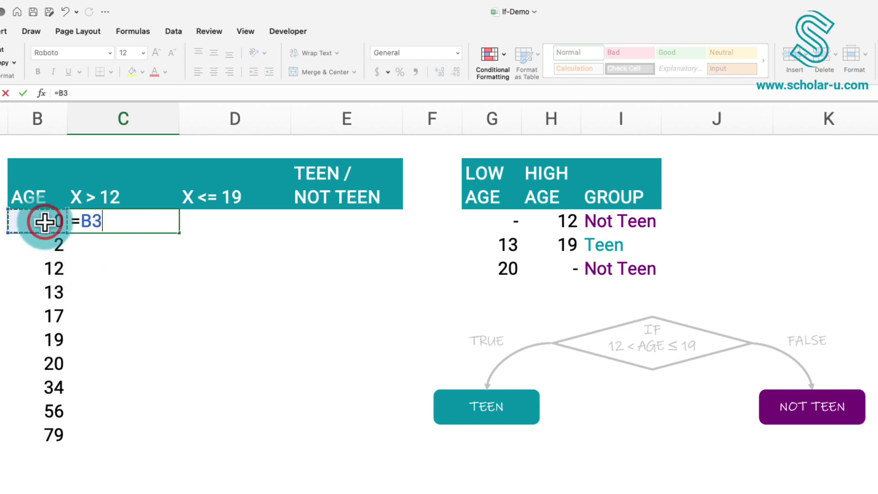
left_click(544, 223)
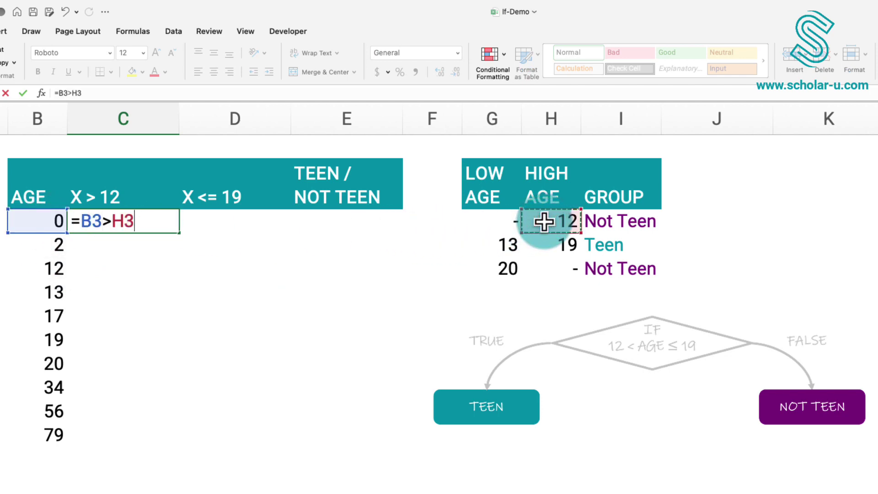
key("F4")
key("Return")
- Enter the formula =B3<=$H$4 in D3 to test the first age against the teen group's high age
key("Up")
key("Right")
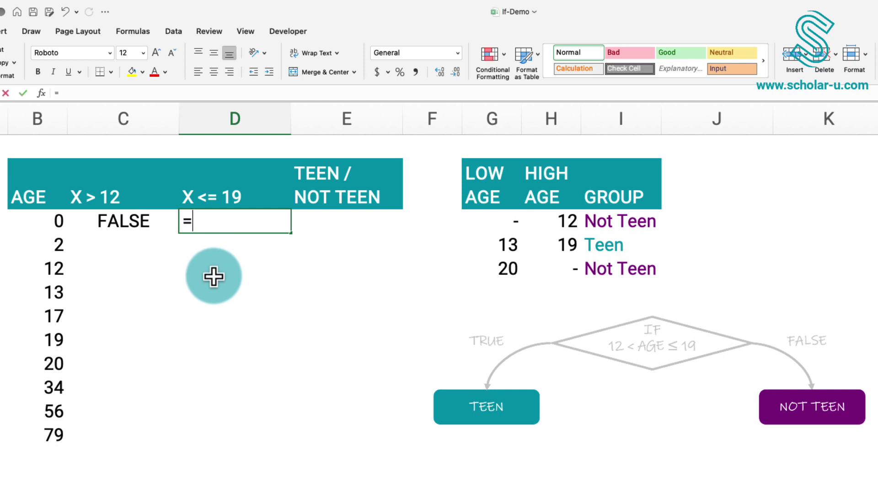
left_click(44, 228)
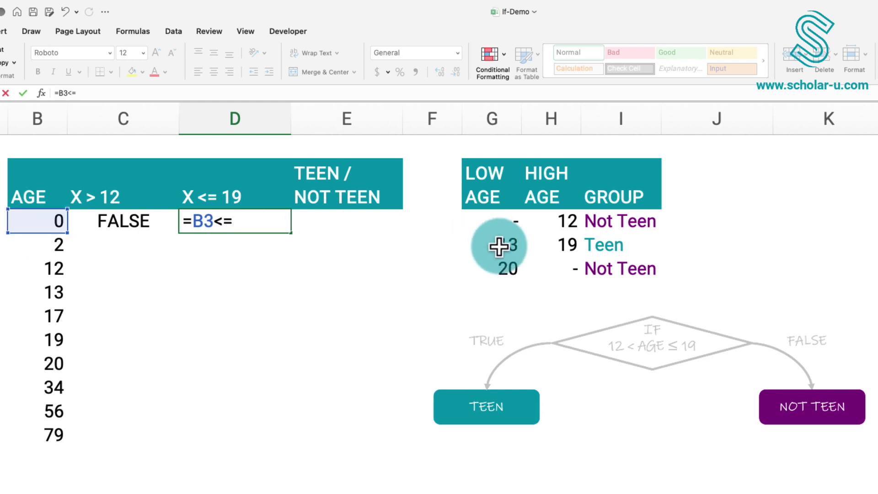
left_click(541, 245)
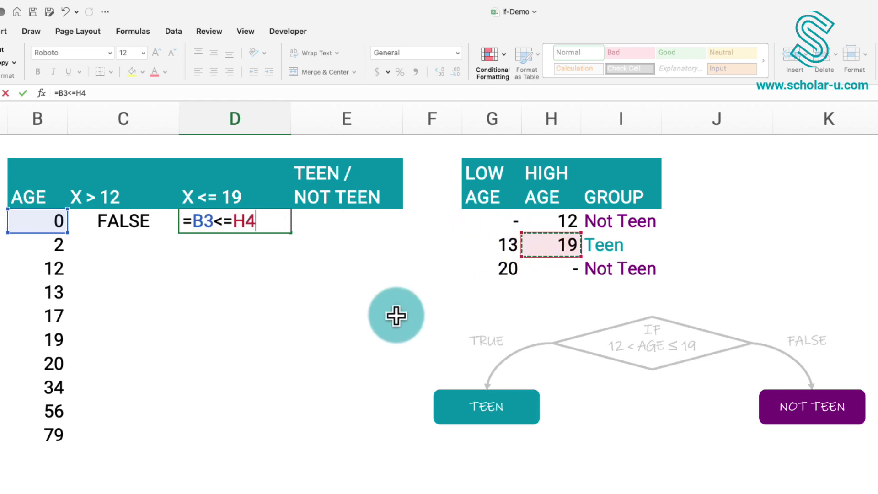
key("F4")
key("ctrl+Return")
- Fill the two test formulas in C3:D3 down to row 12
key("Left")
key("shift+Right")
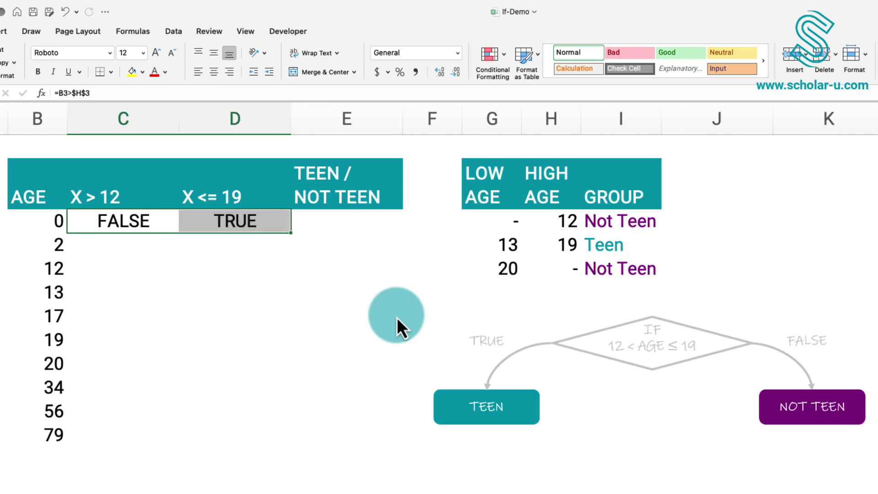
double_click(291, 235)
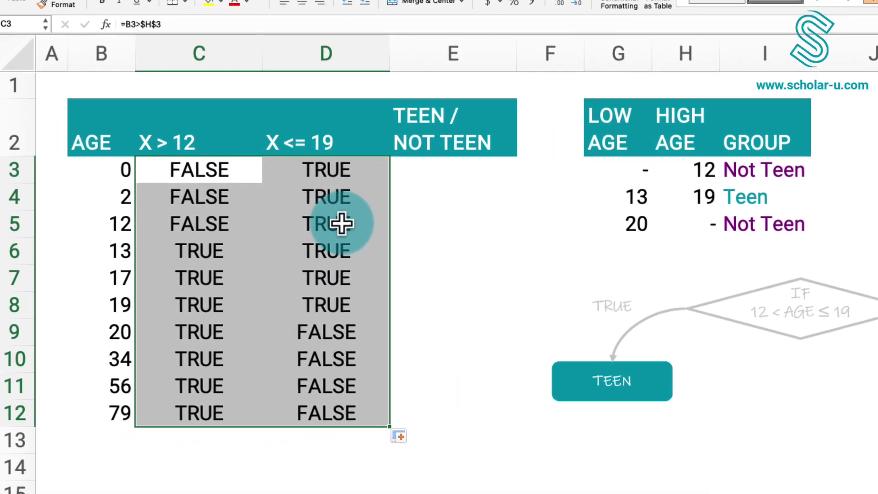
- Examine which ages meet the X > 12 test, the X <= 19 test and both together
left_click(209, 255)
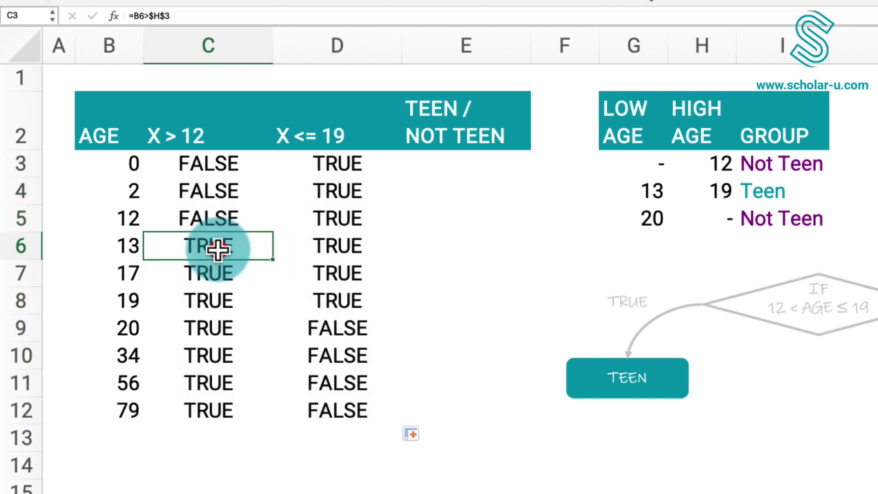
left_click_drag(218, 250, 228, 405)
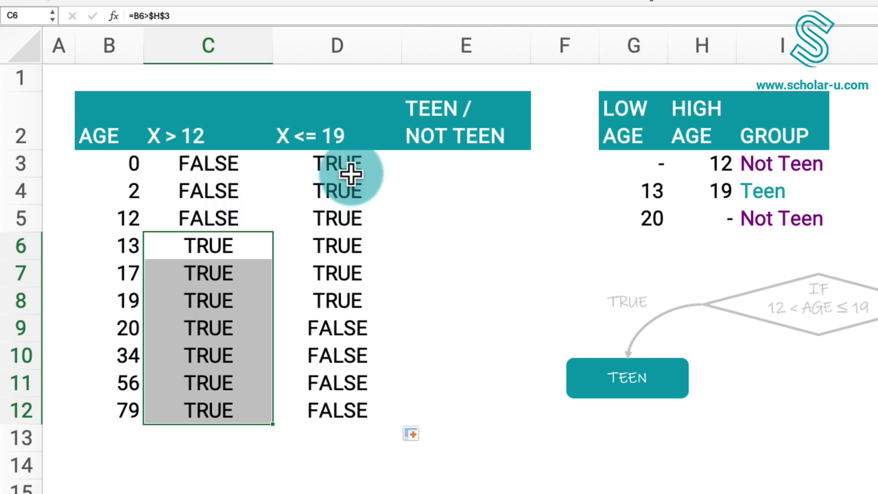
left_click_drag(350, 168, 347, 292)
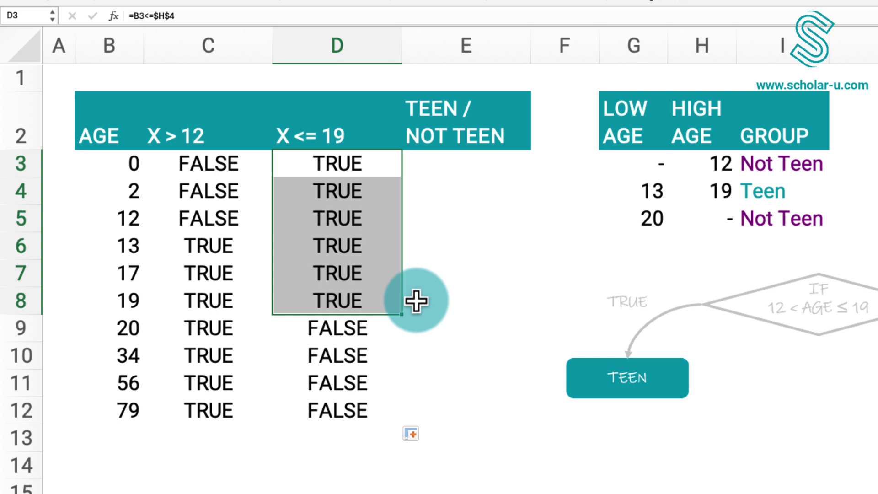
left_click_drag(229, 251, 313, 298)
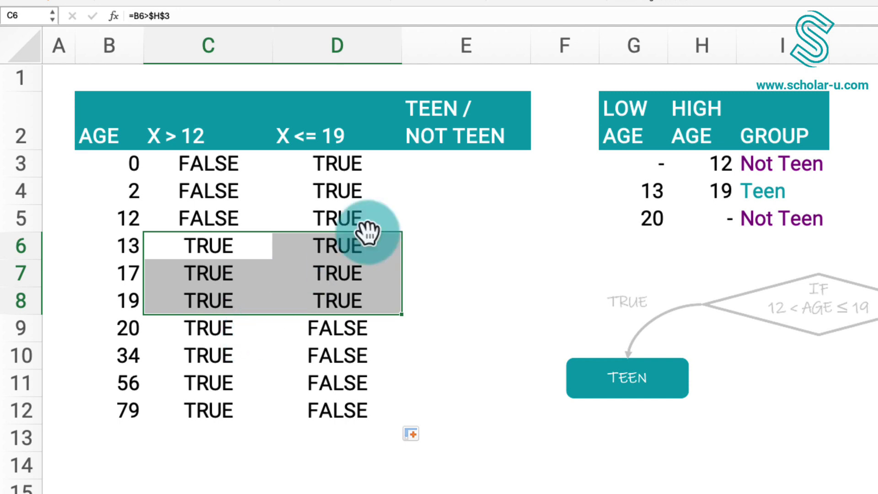
- Enter =AND(C3:D3) in E3 and fill it down the Teen / Not Teen column to E12
left_click(418, 167)
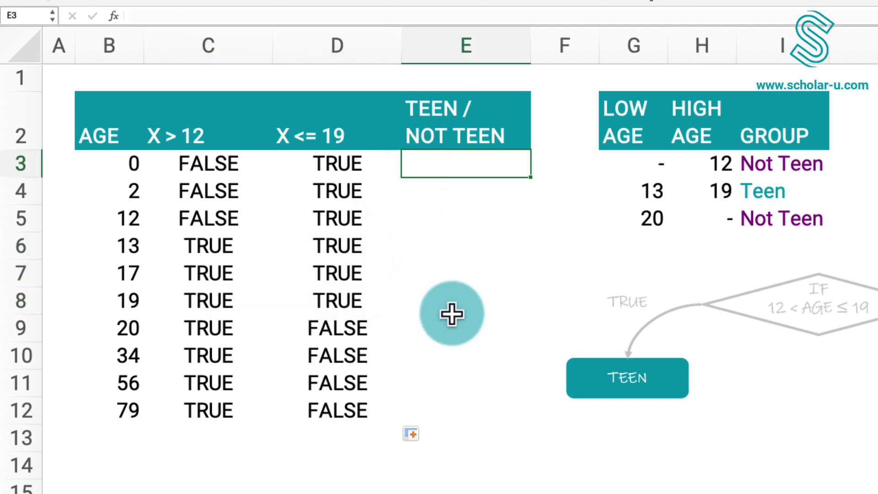
type("=AND(")
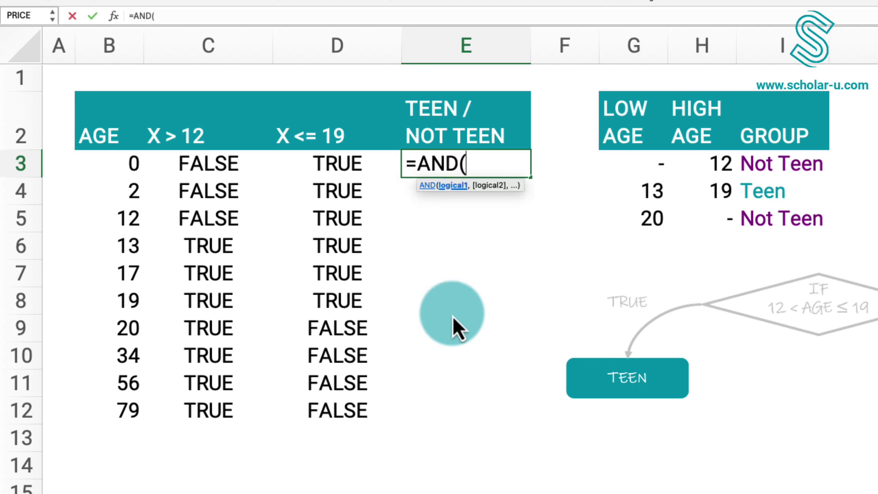
left_click_drag(232, 171, 294, 169)
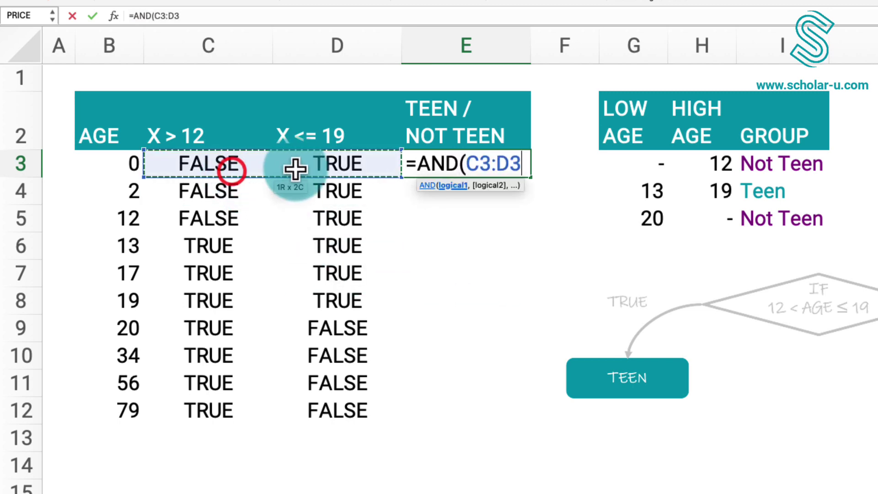
type(")")
key("Return")
key("Up")
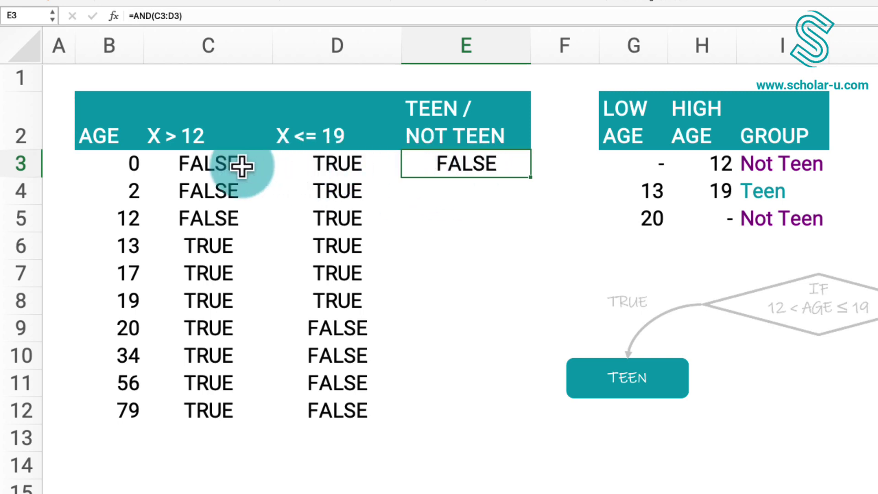
left_click_drag(531, 177, 533, 425)
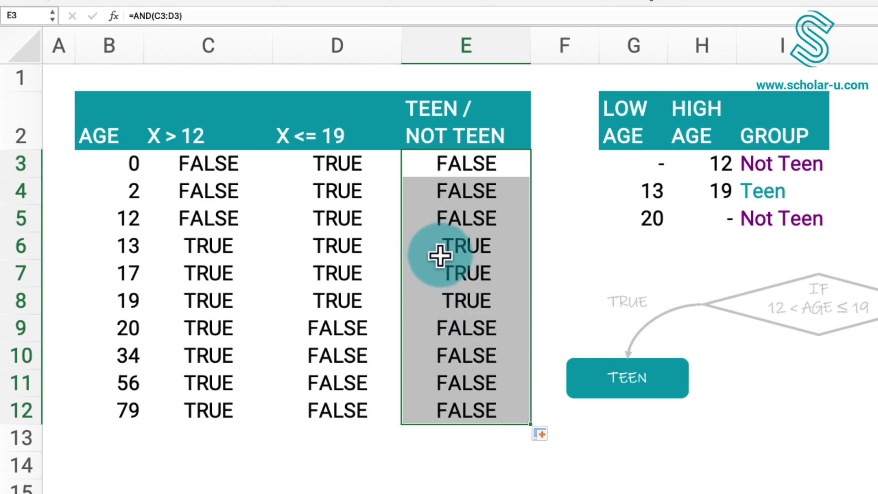
- Compare the AND results with both tests in rows 6 to 8 and for the boundary ages 12, 13, 19 and 20
left_click_drag(236, 245, 487, 309)
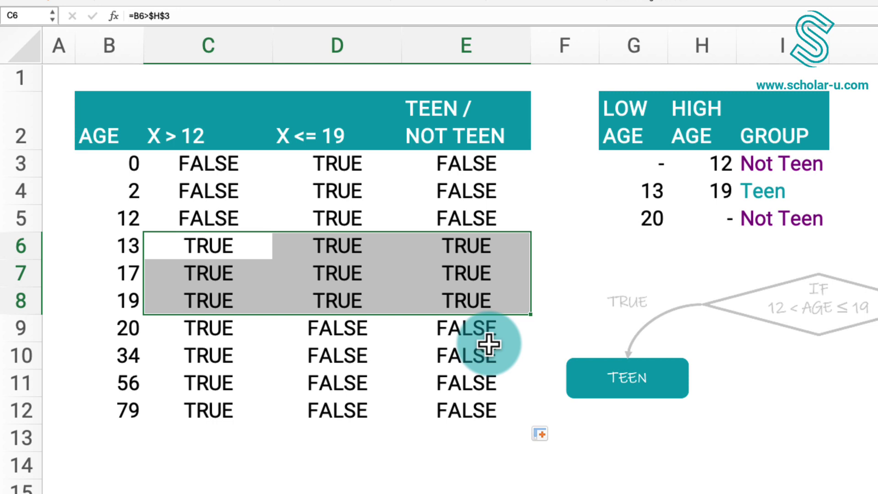
left_click(130, 223)
left_click_drag(130, 223, 424, 228)
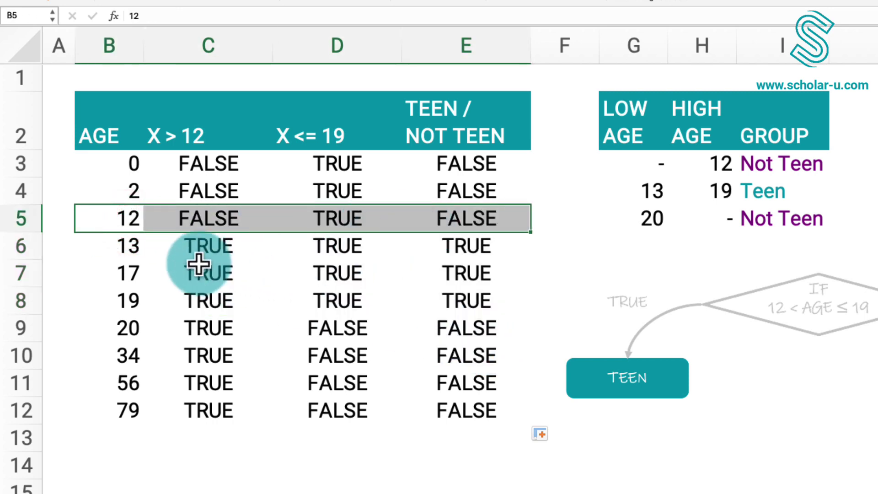
left_click_drag(132, 249, 423, 250)
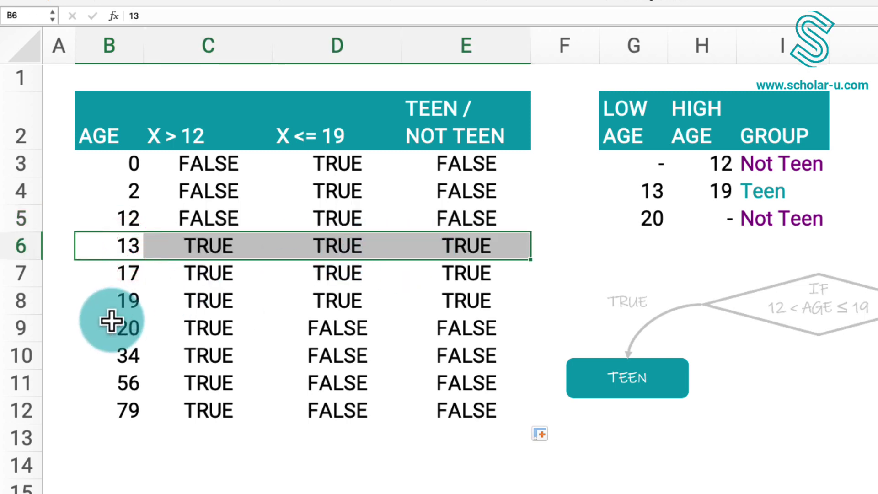
left_click_drag(118, 305, 418, 303)
left_click_drag(130, 332, 441, 338)
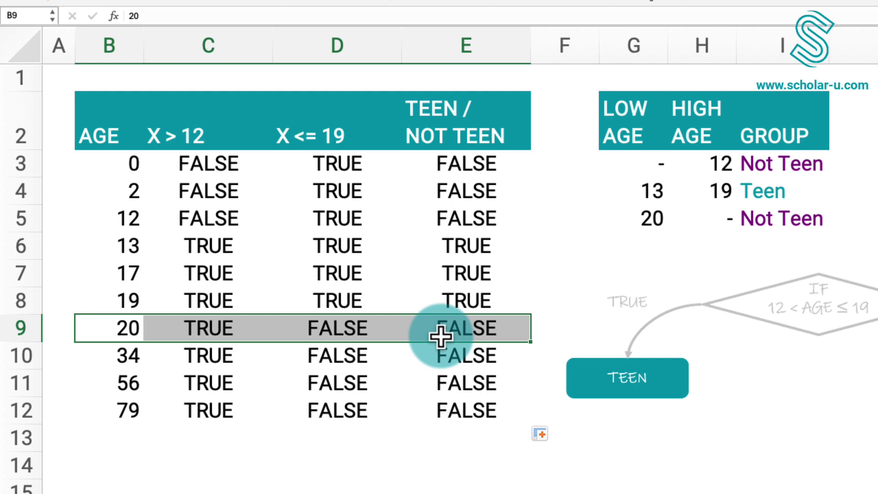
- Wrap the AND test in E3 in an IF that returns the Teen or Not Teen label: =IF(AND(C3:D3),$I$4,$I$3)
left_click(458, 171)
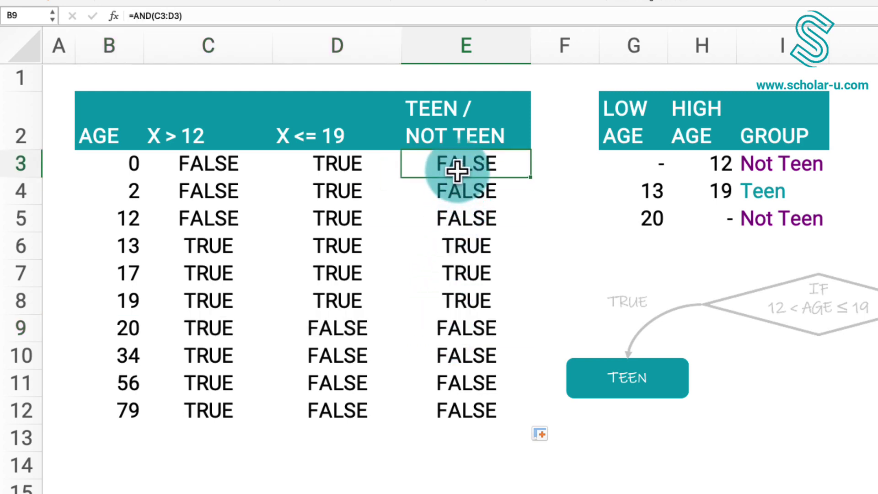
left_click(133, 16)
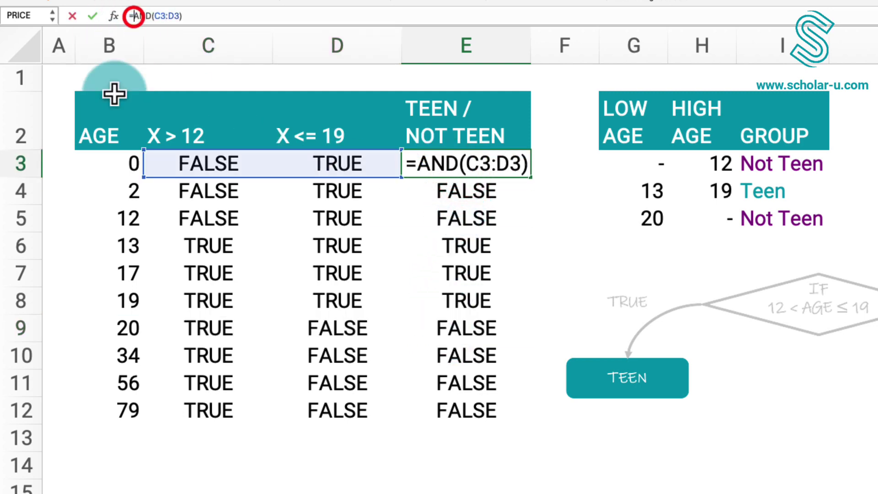
type("if(")
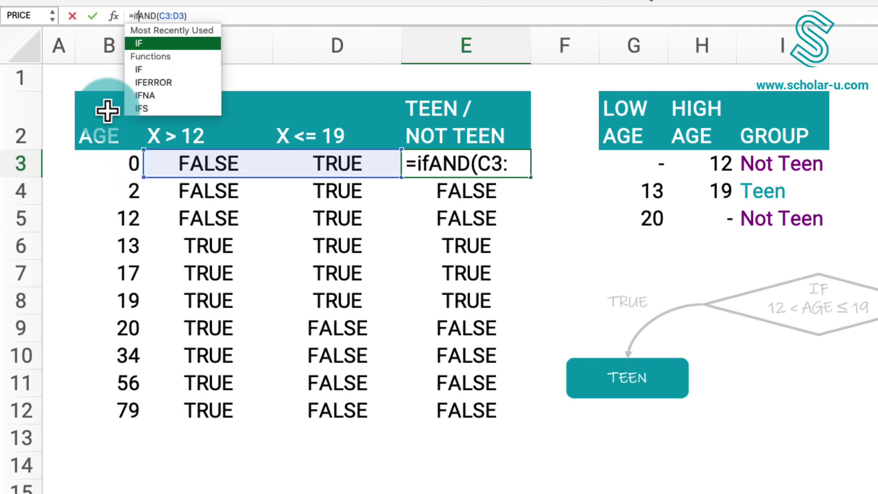
left_click(196, 16)
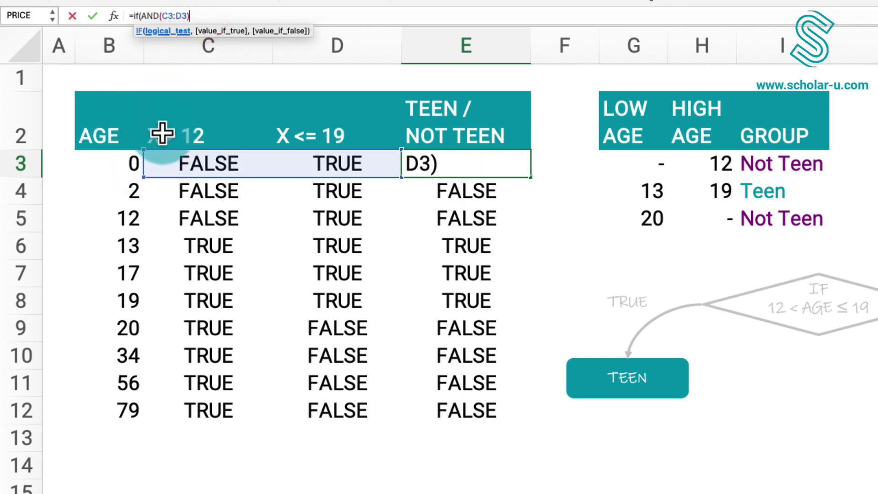
type(",")
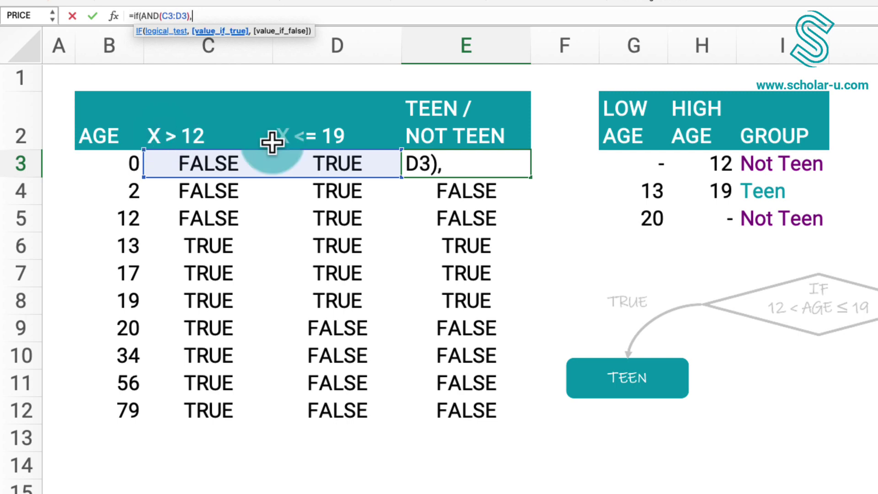
left_click(751, 189)
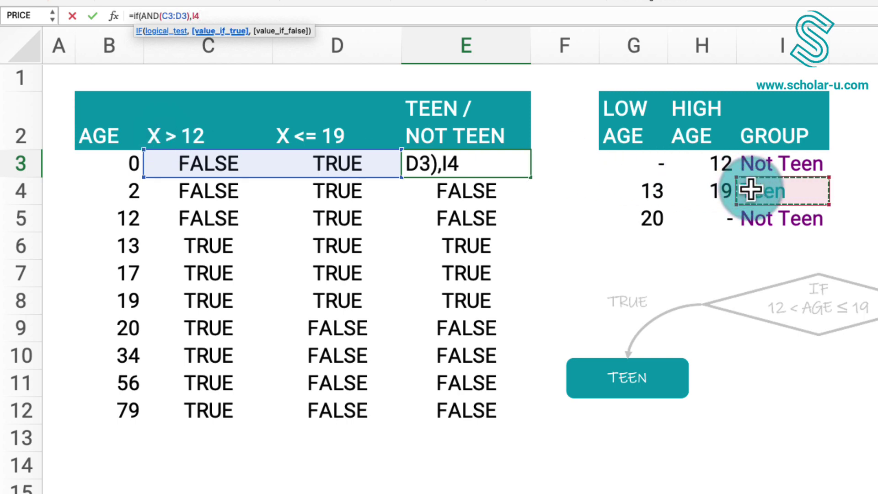
key("F4")
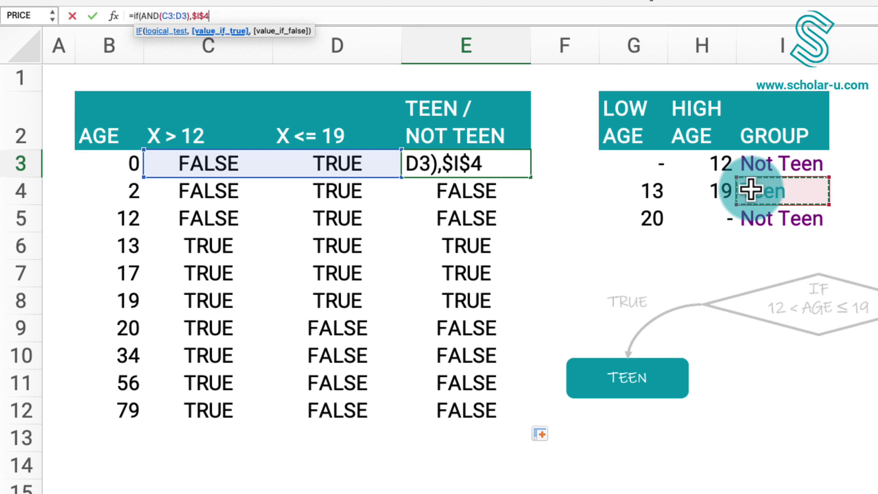
type(",")
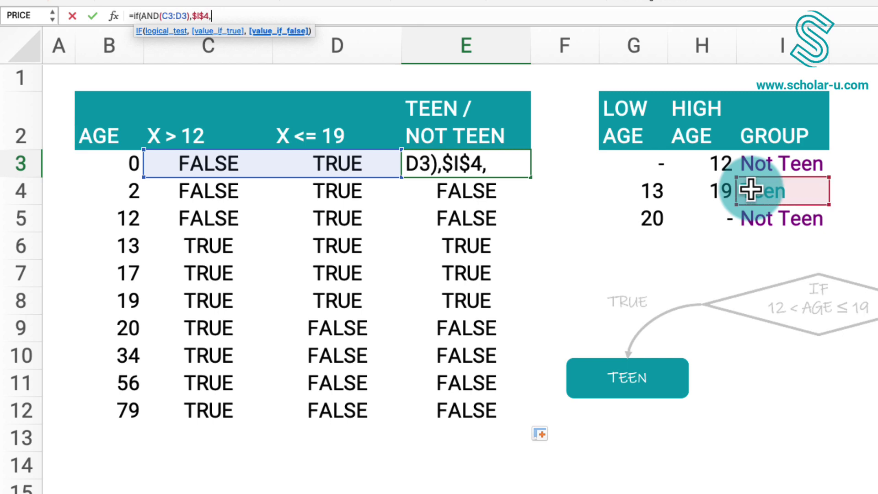
left_click(769, 170)
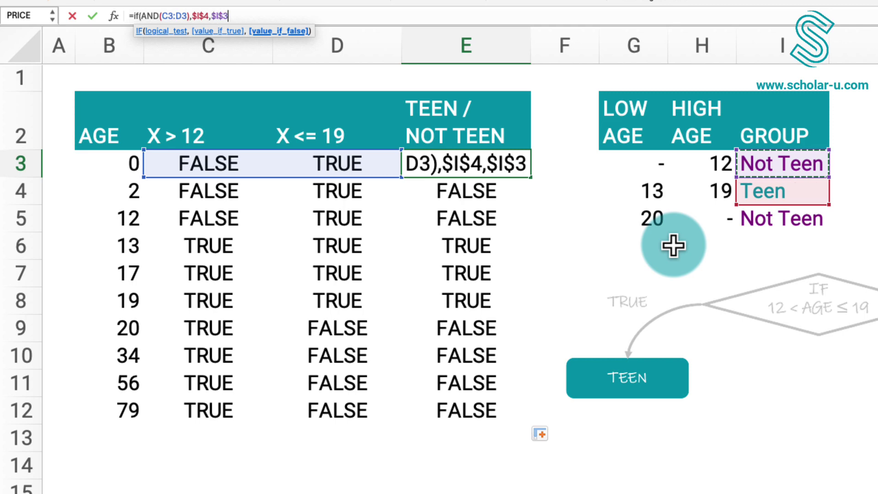
type(")")
key("Return")
key("Up")
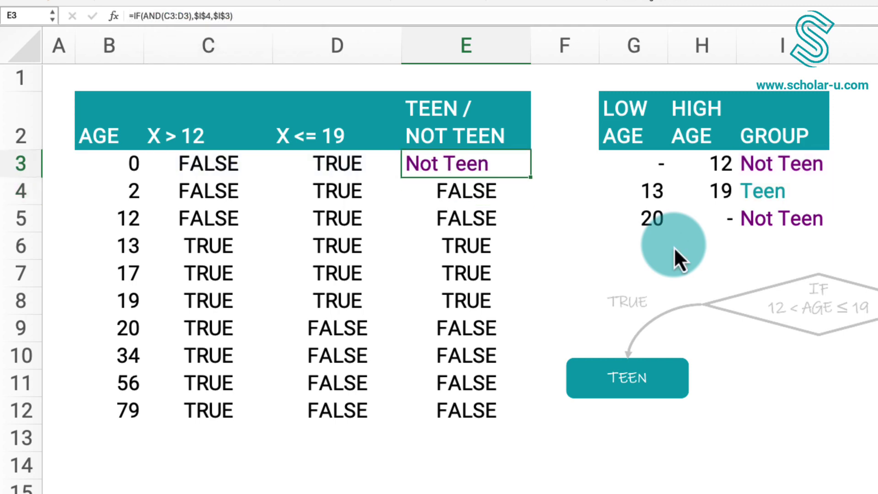
- Fill the IF formula from E3 down to E12 and check the labels, especially in E6:E8
double_click(531, 177)
left_click(457, 391)
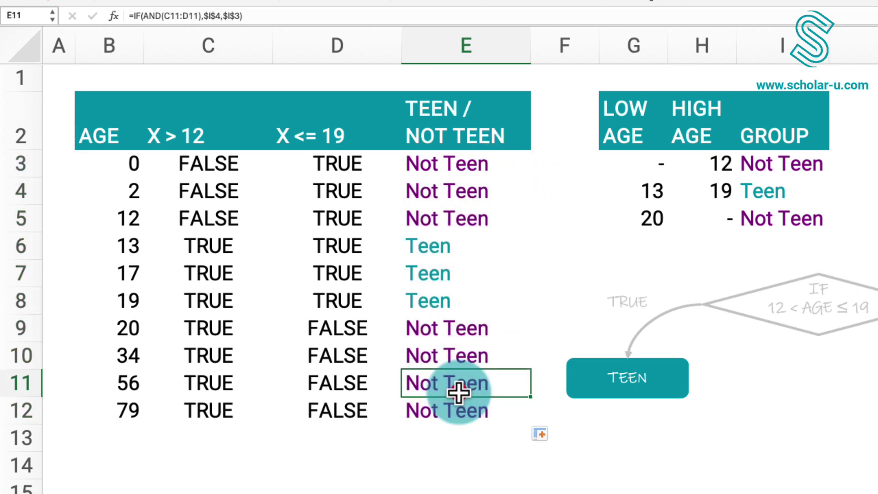
left_click(438, 255)
left_click_drag(474, 251, 474, 290)
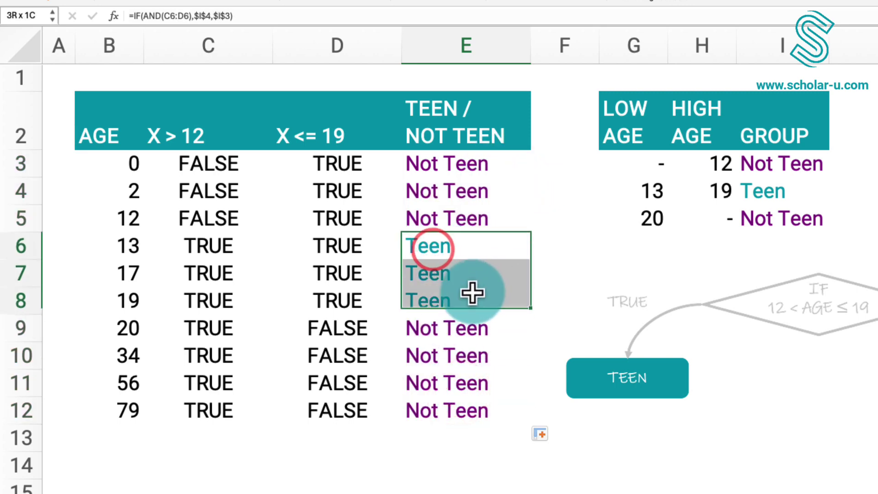
left_click(557, 246)
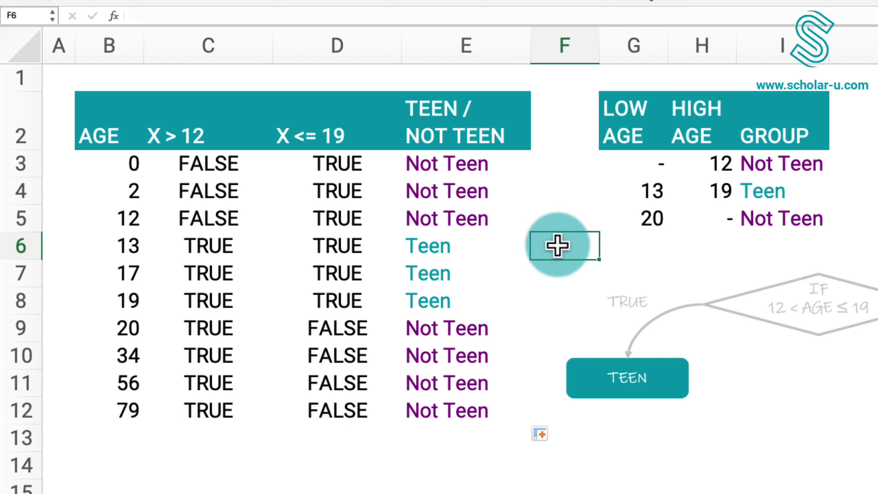
- Clear the formulas from the Teen / Not Teen column, E3:E12
left_click(482, 170)
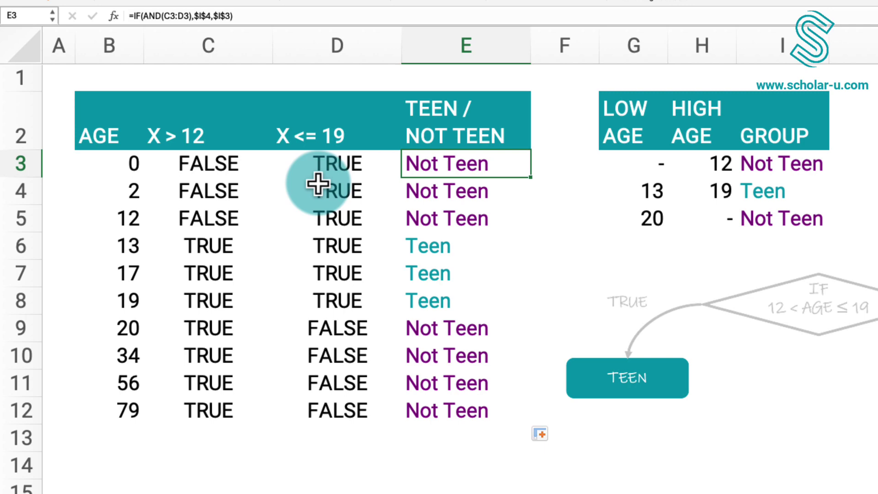
left_click_drag(418, 167, 452, 406)
key("Delete")
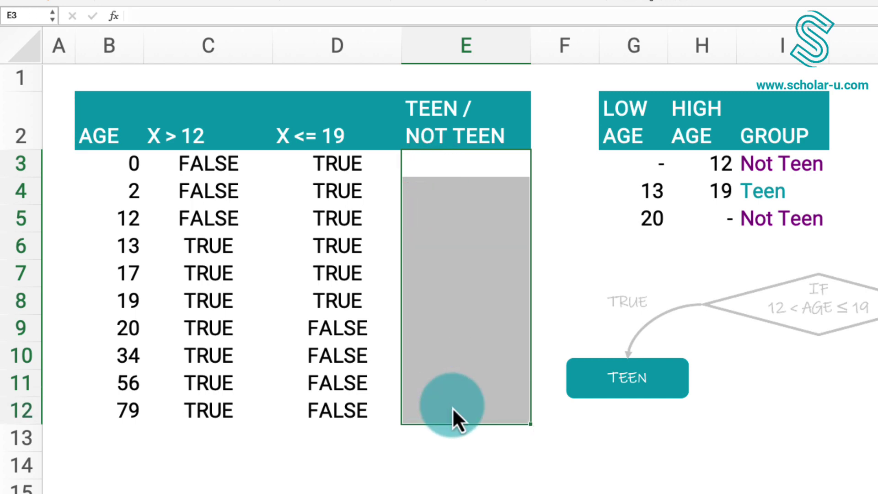
left_click(454, 170)
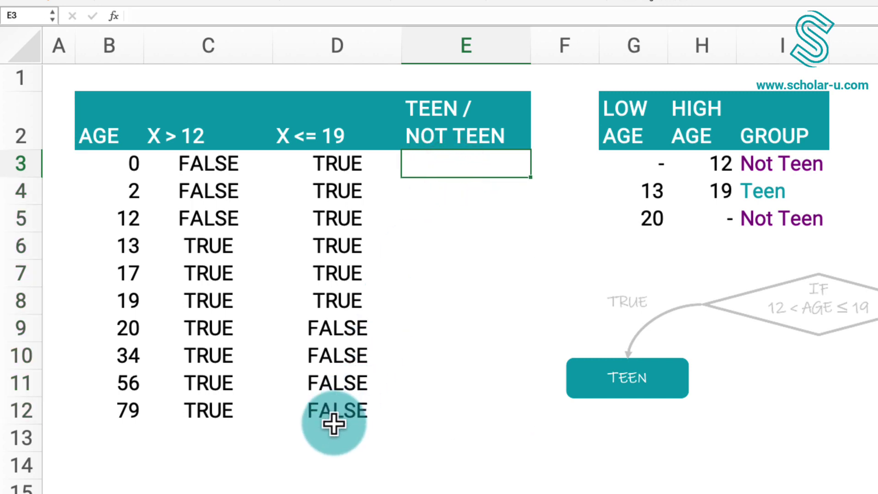
- Start an IF formula in E3 with both age tests built in as its condition: =IF(AND(B3>$H$3,B3<=$H$4)
type("=if(AND(")
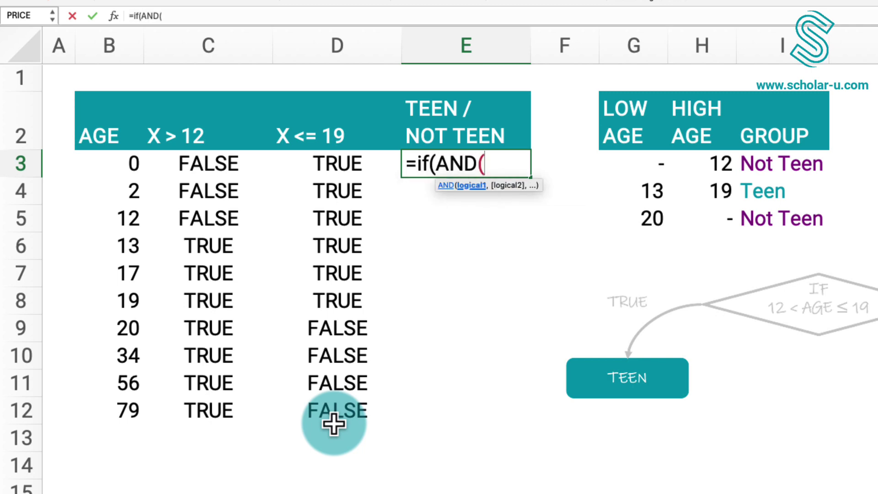
left_click(132, 170)
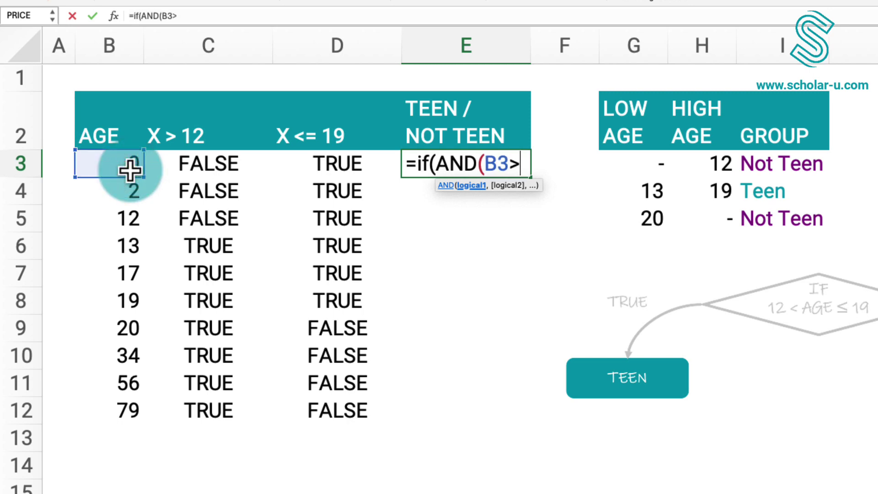
left_click(707, 170)
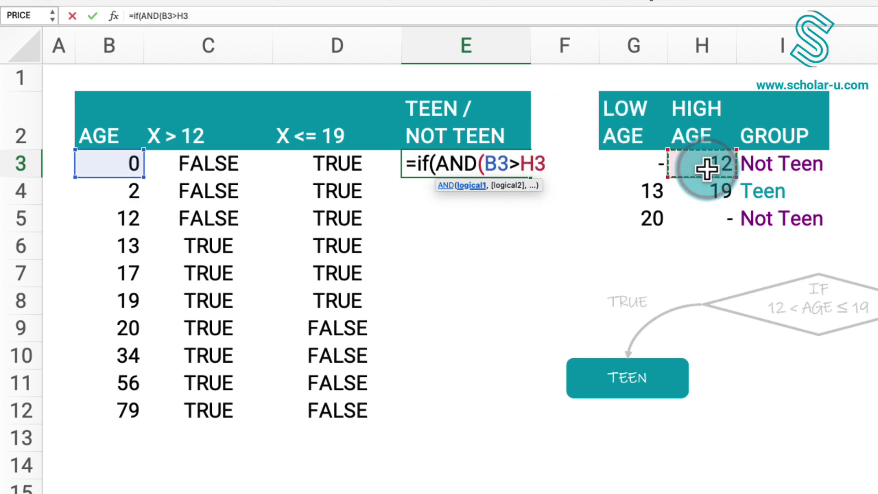
key("F4")
type(",")
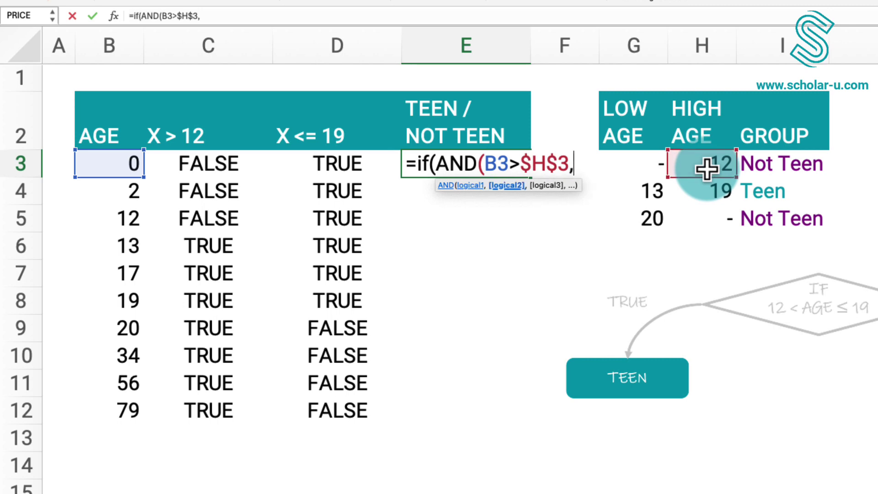
left_click(118, 170)
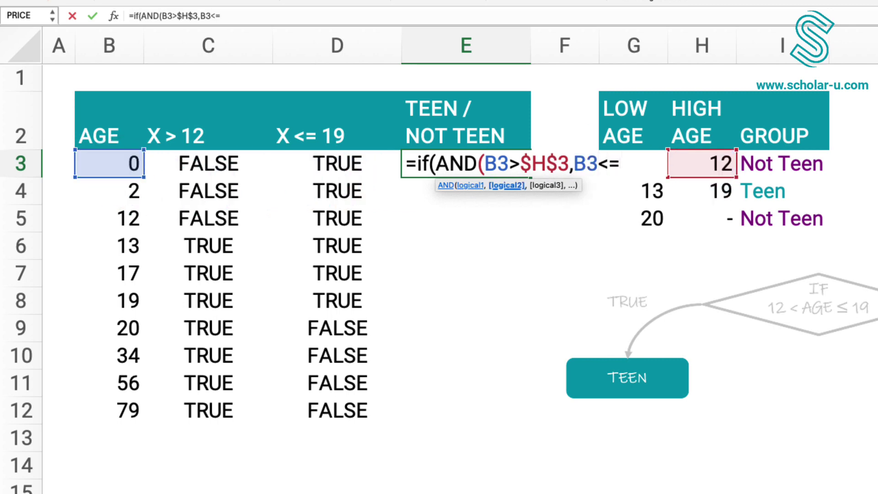
type("<=")
left_click(714, 194)
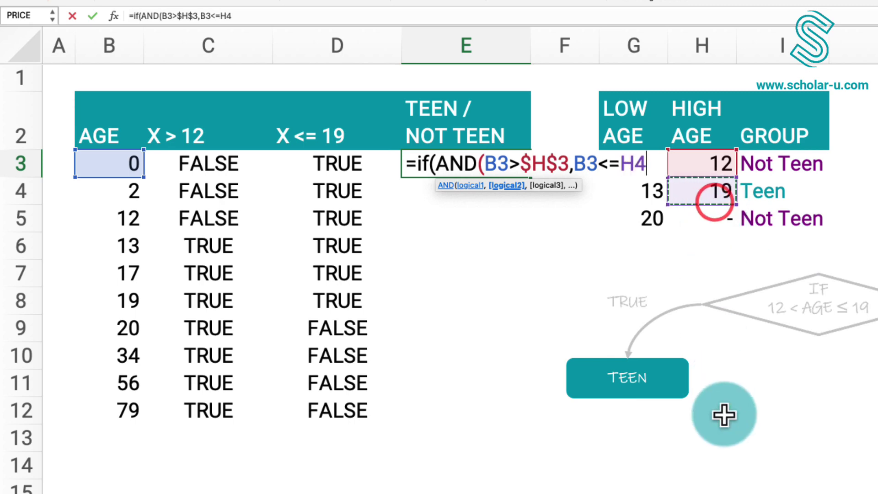
key("F4")
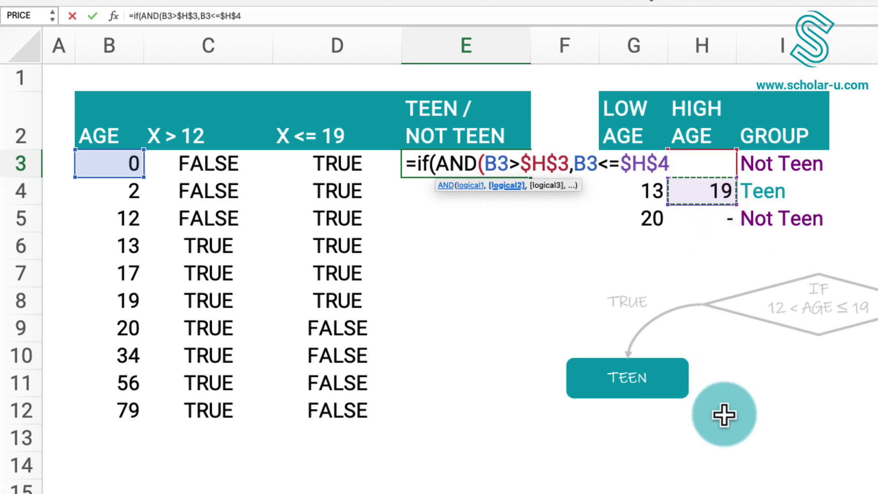
type(")")
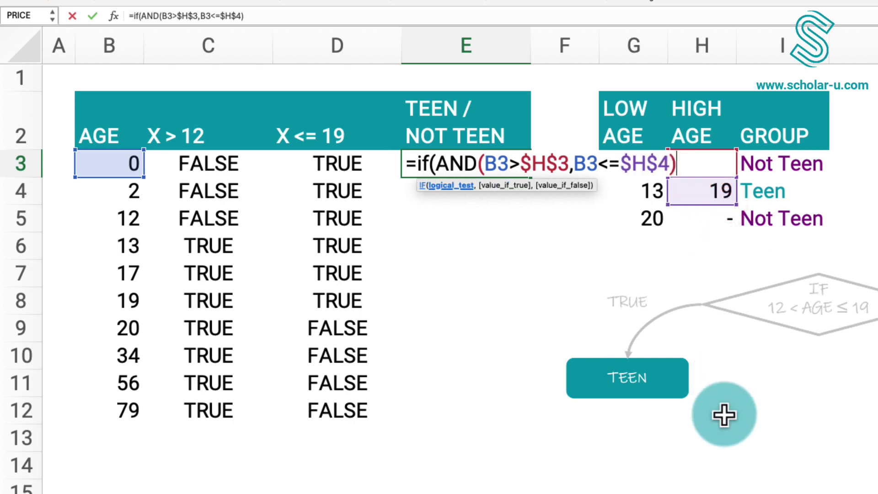
- Complete the E3 formula with $I$4 as the true value and $I$3 as the false value, and fill it down to E12
type(",")
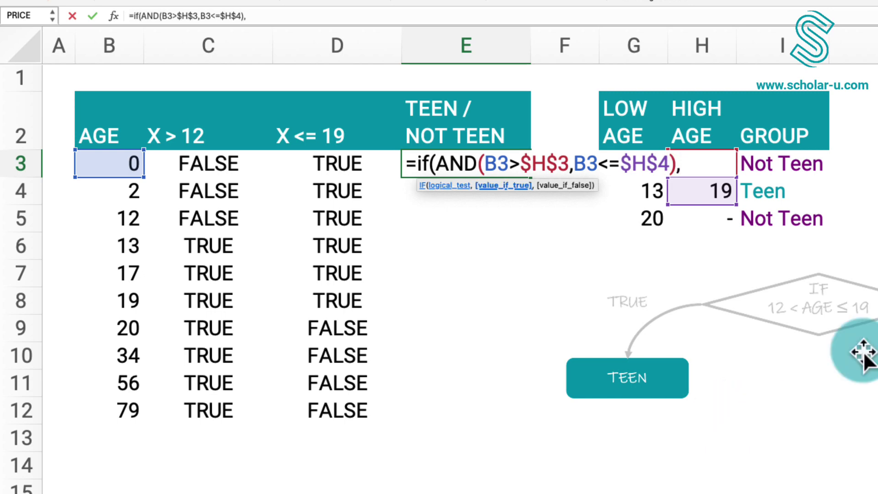
left_click(755, 193)
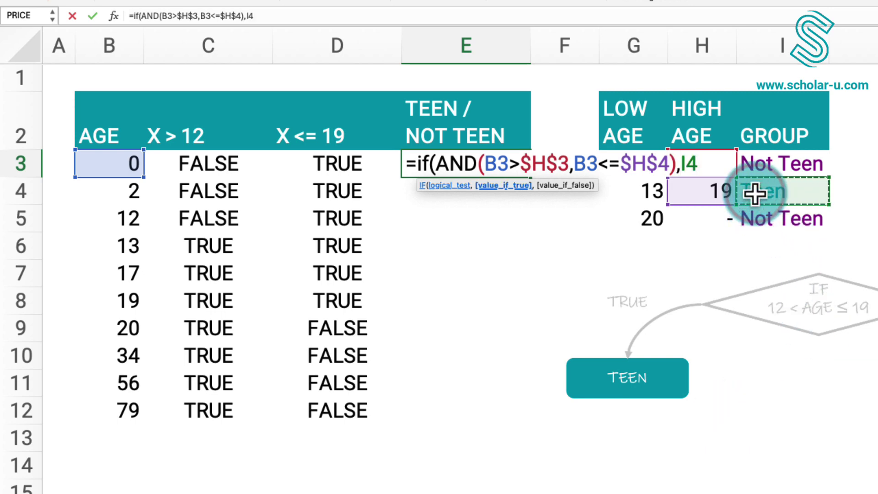
key("F4")
type(",")
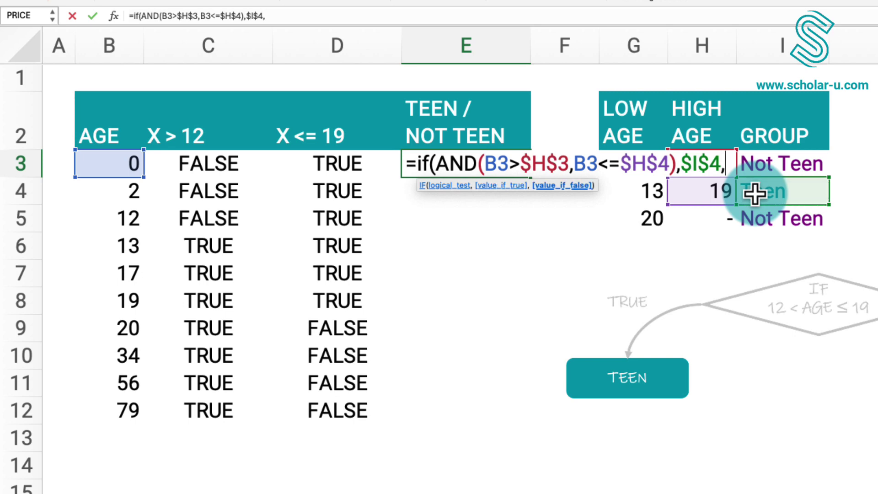
left_click(755, 165)
key("F4")
type(")")
key("Return")
key("Up")
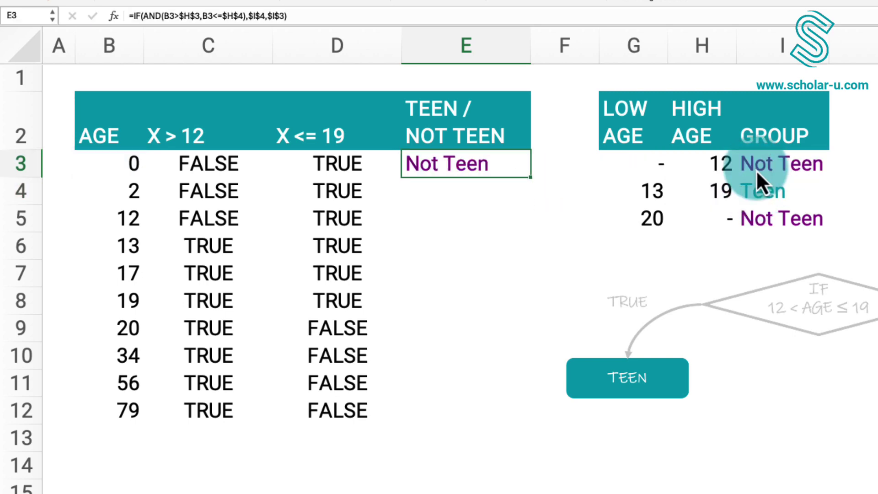
double_click(530, 178)
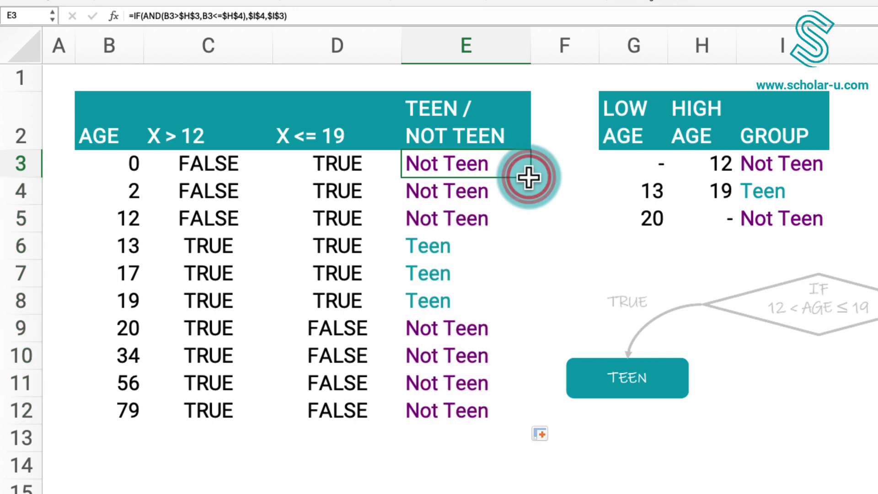